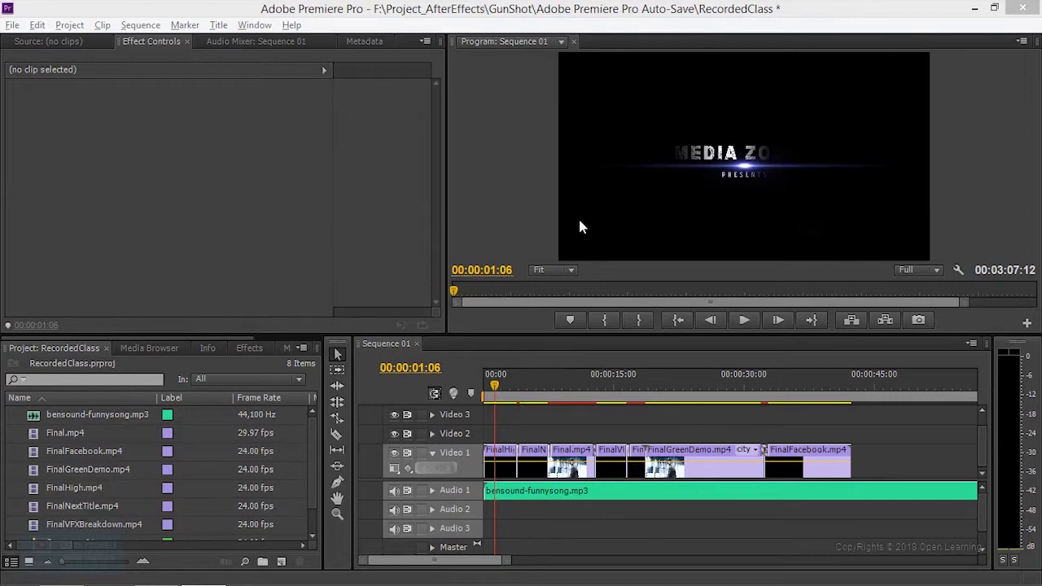
- Import RoundLogo.png from the FinalLogo folder and drop it onto the Video 2 track
{"action": "left_click", "coordinate": [10, 469]}
{"action": "key", "text": "ctrl+i"}
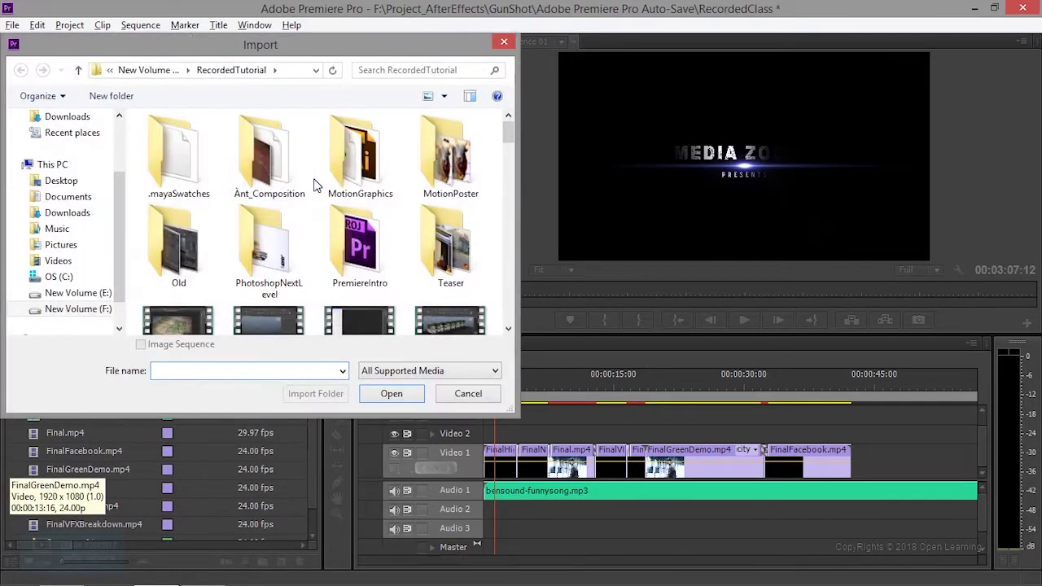
{"action": "left_click_drag", "start_coordinate": [508, 131], "coordinate": [506, 188]}
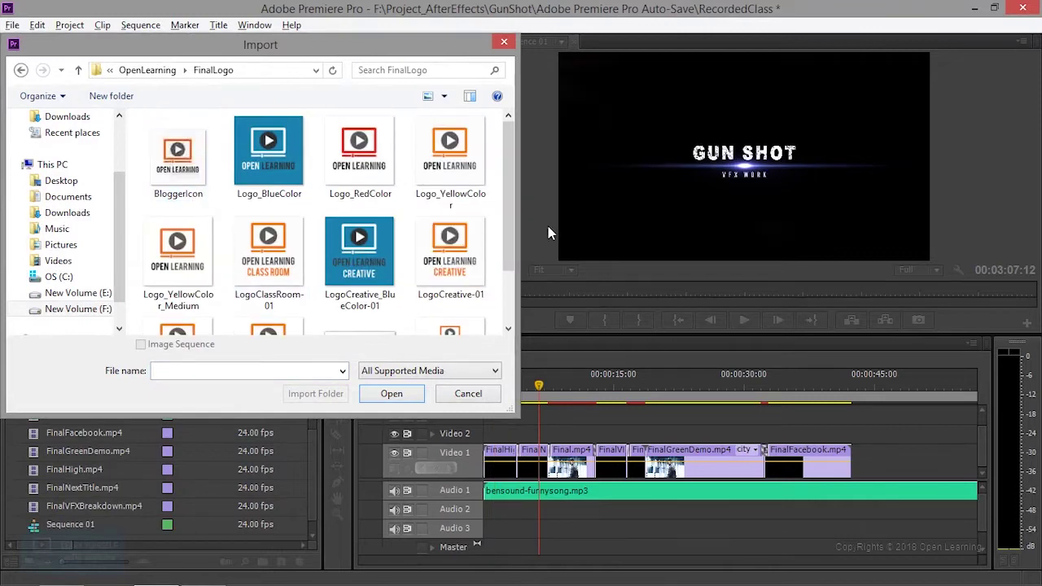
{"action": "left_click_drag", "start_coordinate": [507, 196], "coordinate": [501, 241]}
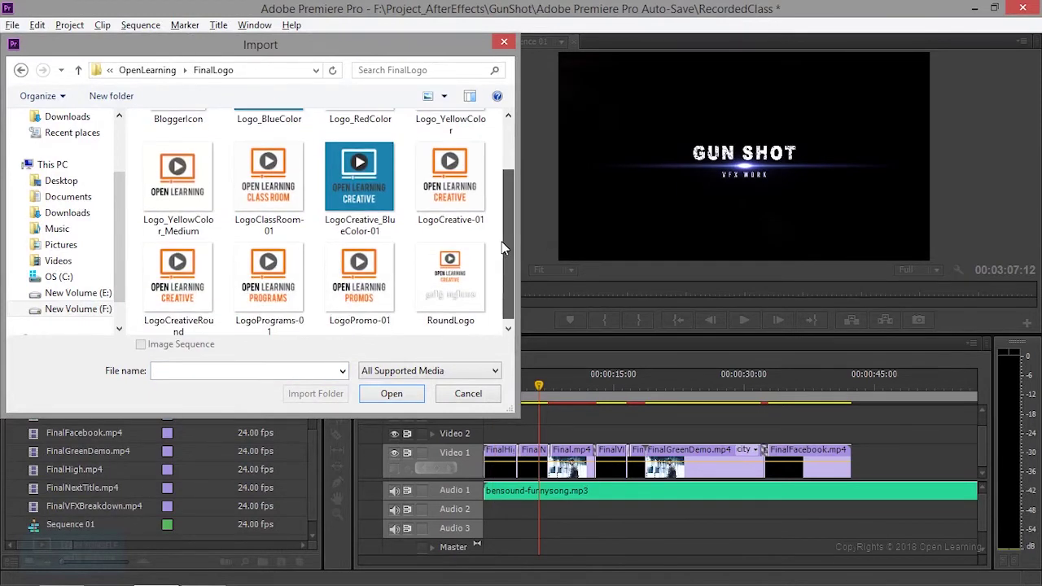
{"action": "left_click", "coordinate": [467, 303]}
{"action": "left_click", "coordinate": [391, 394]}
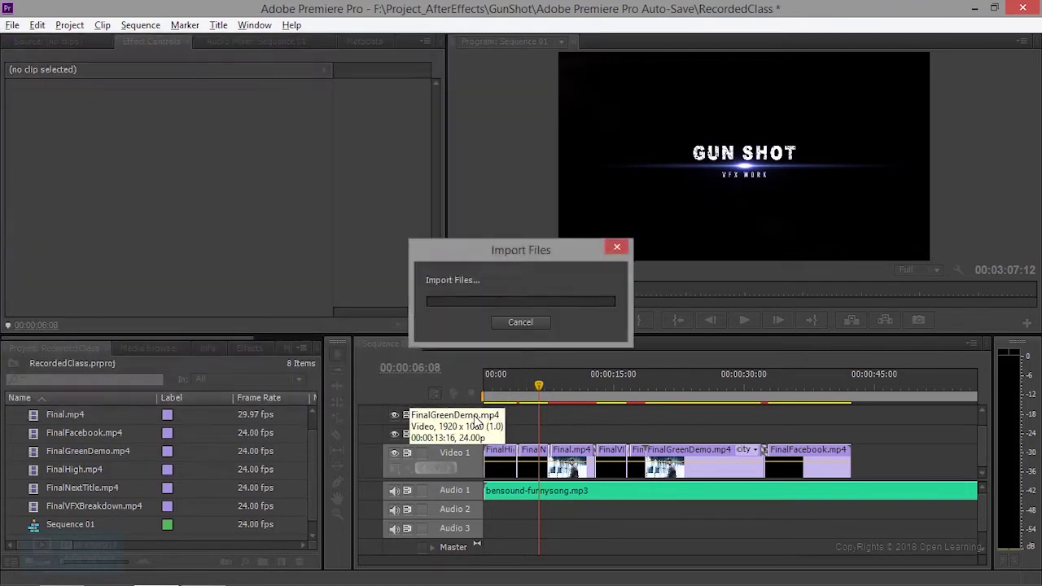
{"action": "left_click_drag", "start_coordinate": [36, 525], "coordinate": [491, 434]}
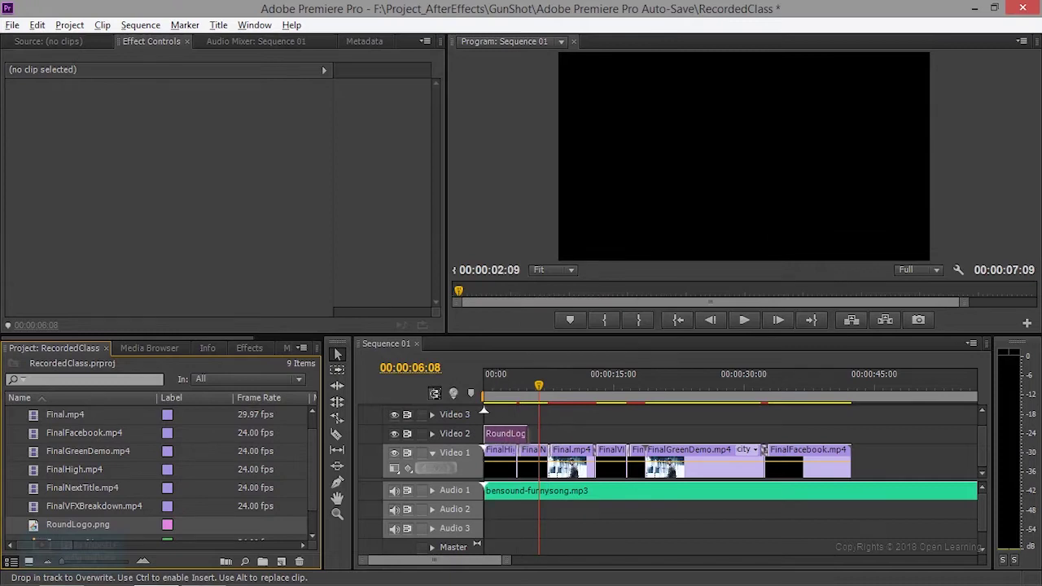
- Align the RoundLogo clip to the sequence start and bring up the Effects list
{"action": "left_click", "coordinate": [514, 383]}
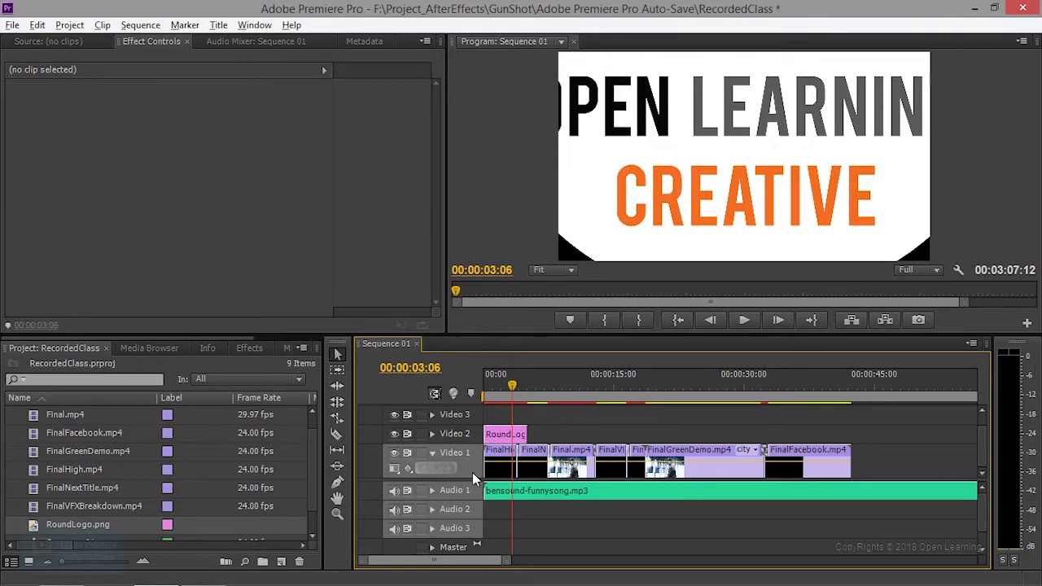
{"action": "left_click", "coordinate": [250, 350]}
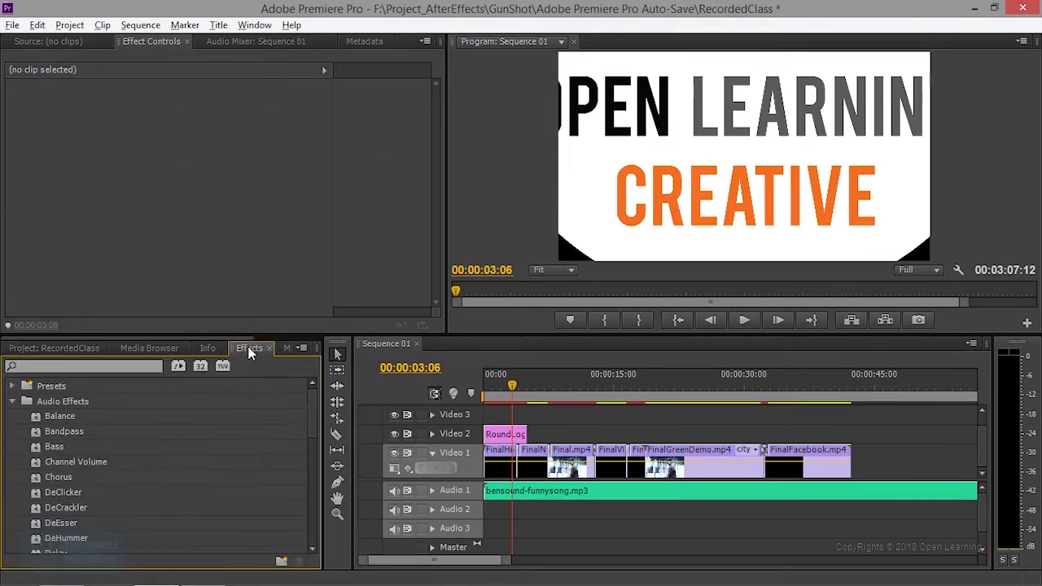
- Find the Transform effect by searching 'trans' and apply it to the RoundLogo clip
{"action": "left_click", "coordinate": [105, 367]}
{"action": "type", "text": "trans"}
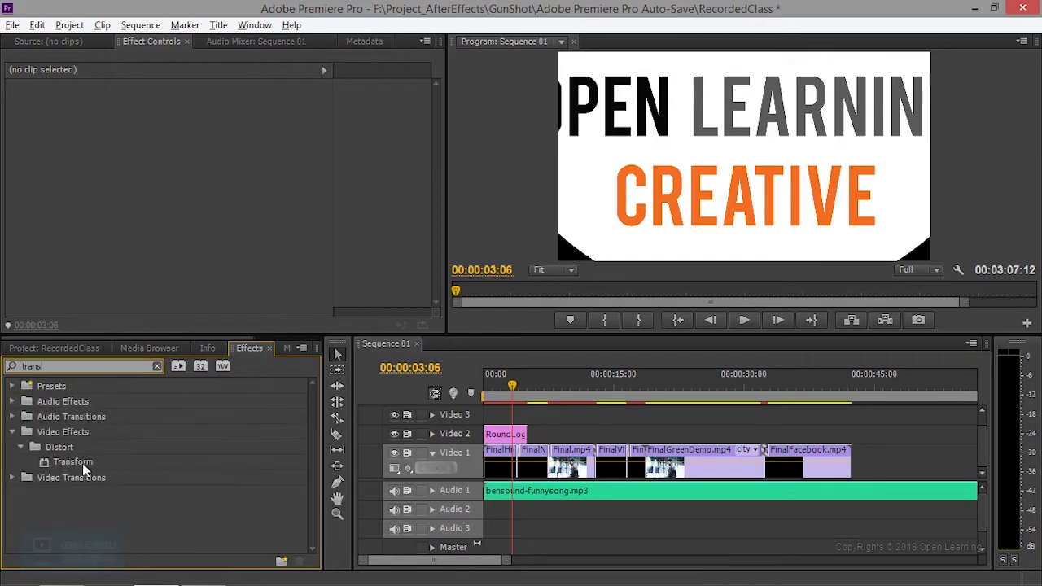
{"action": "left_click_drag", "start_coordinate": [82, 462], "coordinate": [505, 436]}
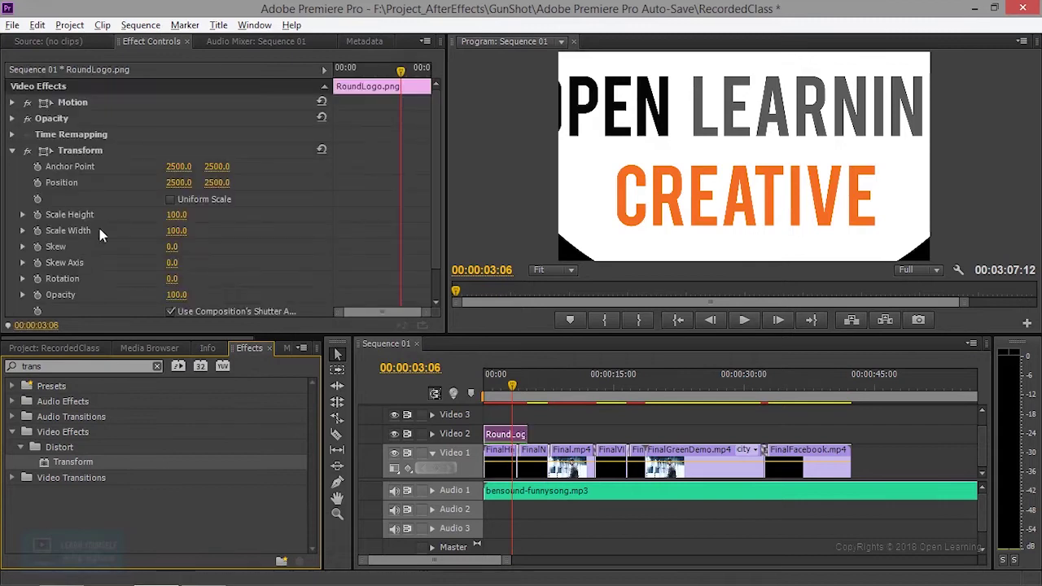
- Turn on Uniform Scale for the Transform effect and scrub its Scale value down
{"action": "left_click", "coordinate": [171, 200]}
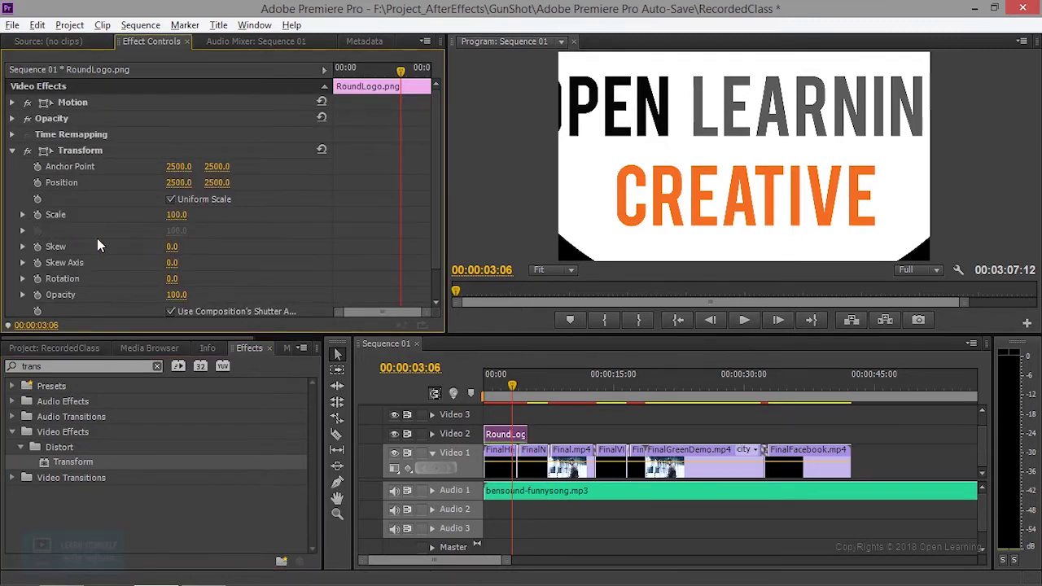
{"action": "left_click", "coordinate": [170, 200]}
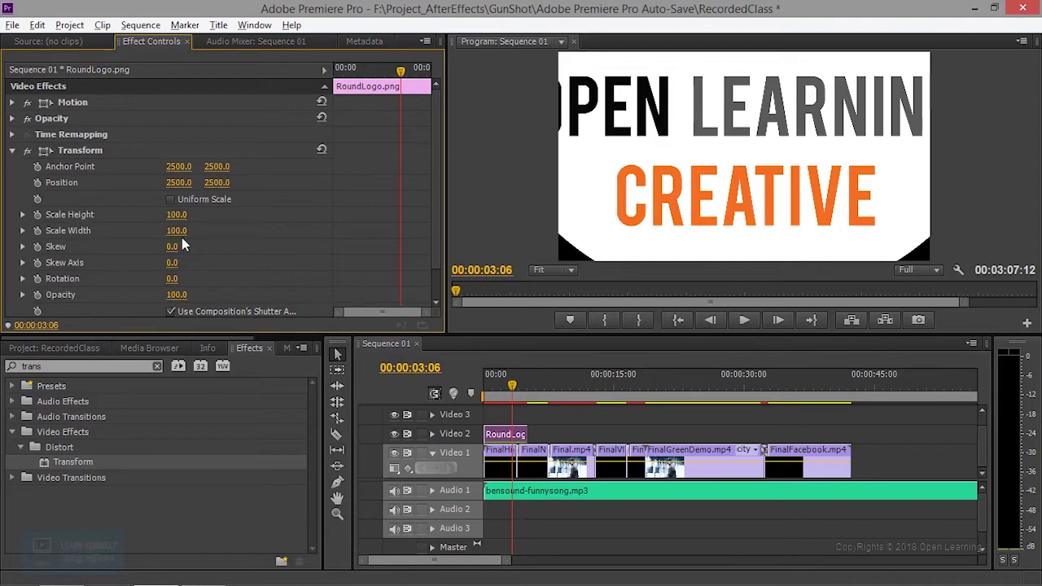
{"action": "left_click", "coordinate": [170, 200]}
{"action": "mouse_move", "coordinate": [176, 215]}
{"action": "left_mouse_down"}
{"action": "mouse_move", "coordinate": [131, 215]}
{"action": "mouse_move", "coordinate": [166, 215]}
{"action": "left_mouse_up"}
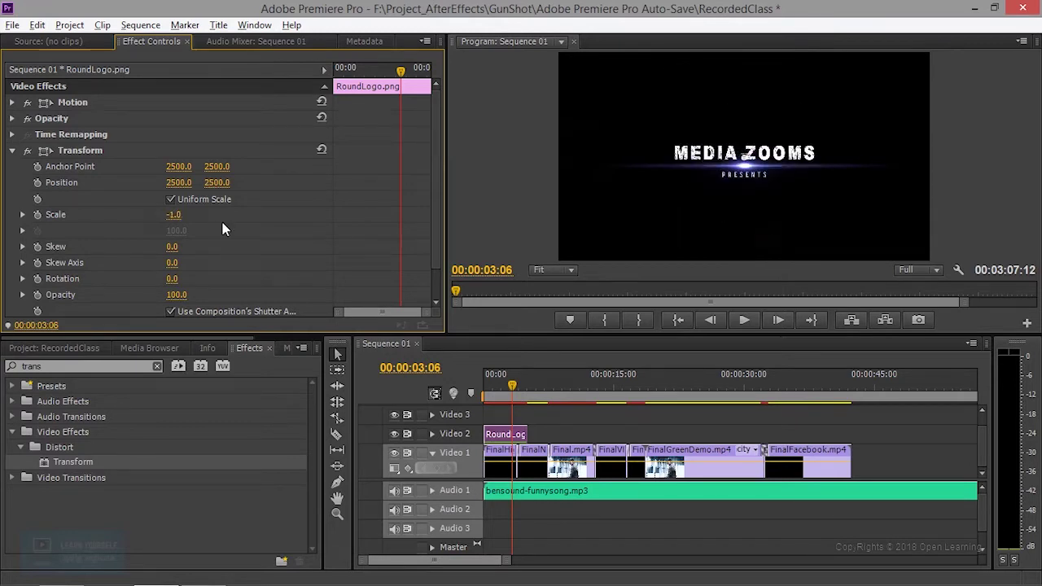
- Set the Transform Scale to 5, trying values 1 and 10 along the way
{"action": "left_click", "coordinate": [173, 215]}
{"action": "type", "text": "1"}
{"action": "key", "text": "Return"}
{"action": "key", "text": "Return"}
{"action": "type", "text": "10"}
{"action": "key", "text": "Return"}
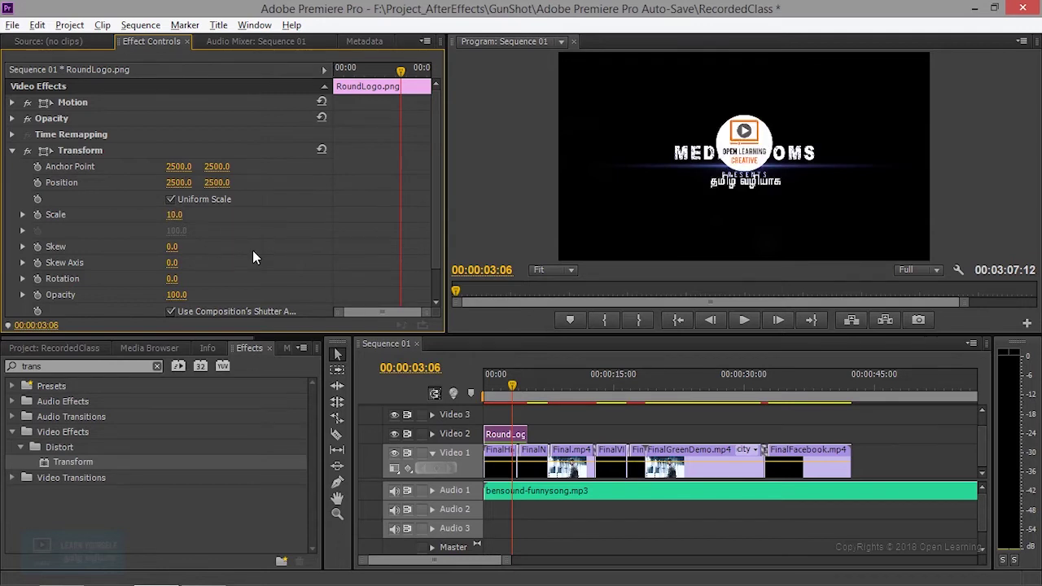
{"action": "key", "text": "Return"}
{"action": "type", "text": "5"}
{"action": "key", "text": "Return"}
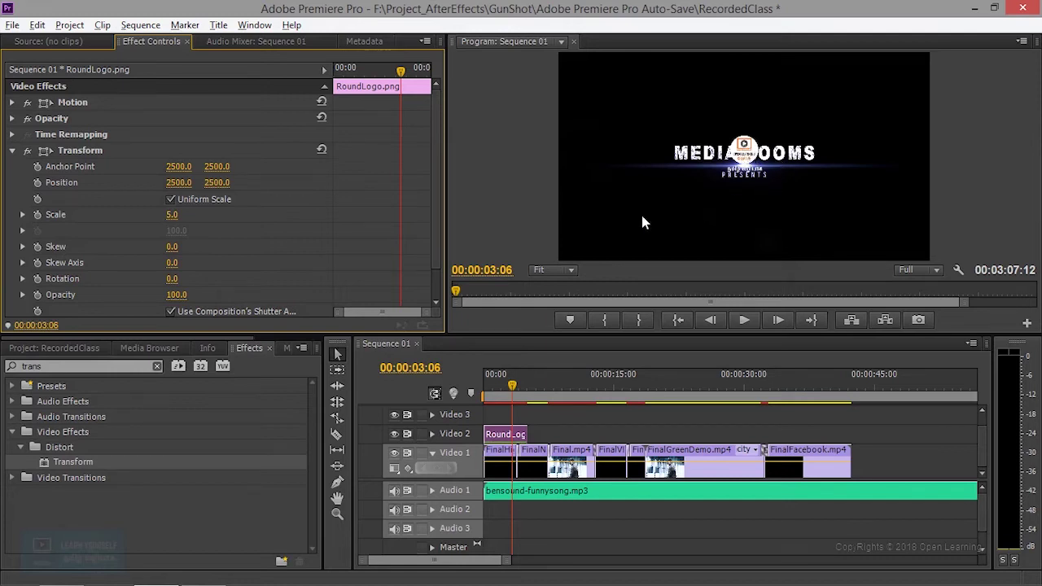
- Move the logo to Position 3282, 2912 and lower its Transform Opacity to about 47
{"action": "left_click_drag", "start_coordinate": [179, 183], "coordinate": [323, 183]}
{"action": "left_click_drag", "start_coordinate": [217, 183], "coordinate": [262, 183]}
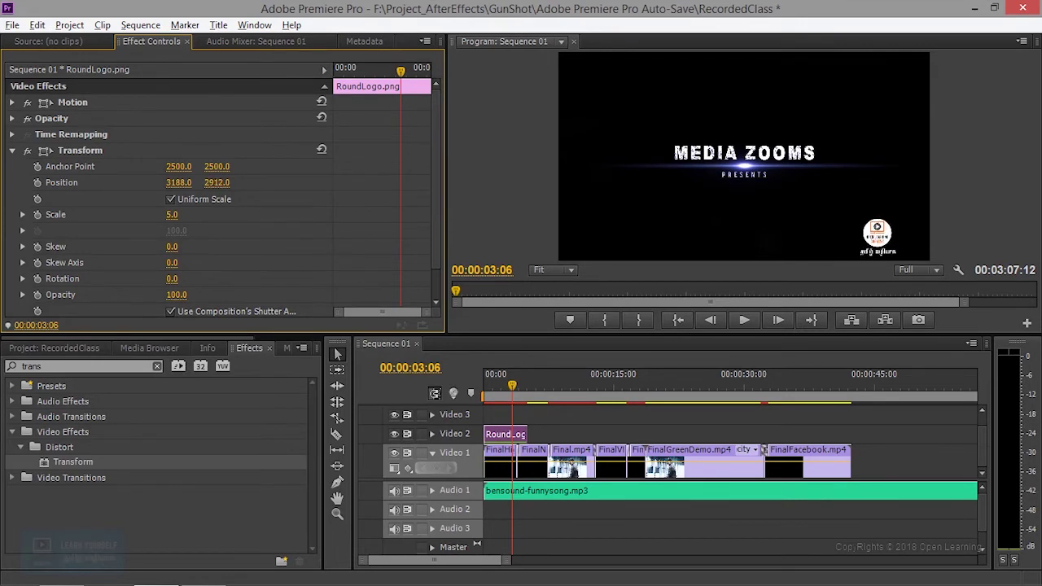
{"action": "left_click_drag", "start_coordinate": [178, 182], "coordinate": [204, 182]}
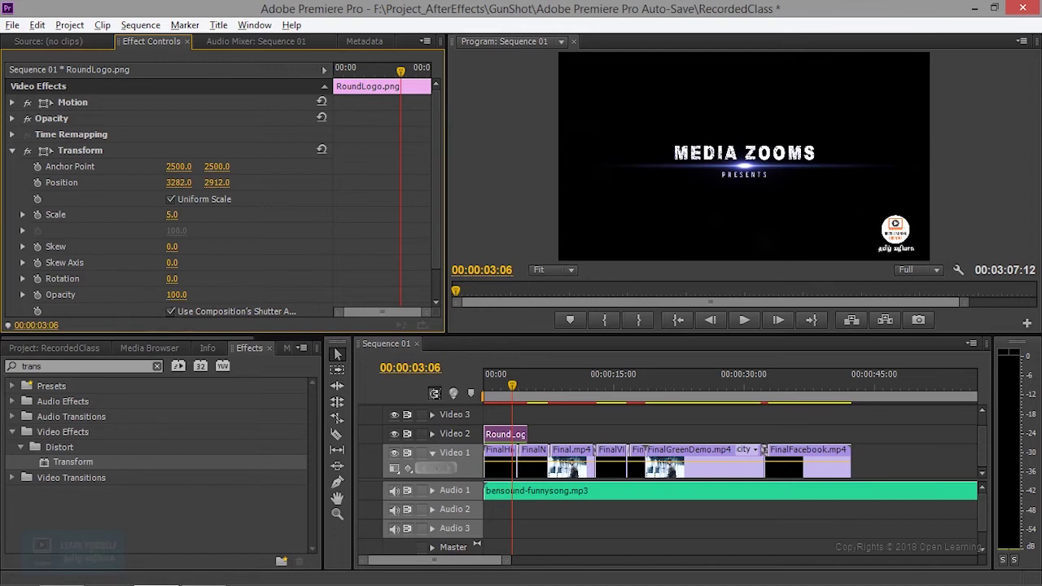
{"action": "left_click_drag", "start_coordinate": [172, 295], "coordinate": [128, 295]}
- Jump to 00:00:22:03 and extend the RoundLogo clip to the end of the video clips
{"action": "left_click", "coordinate": [677, 377]}
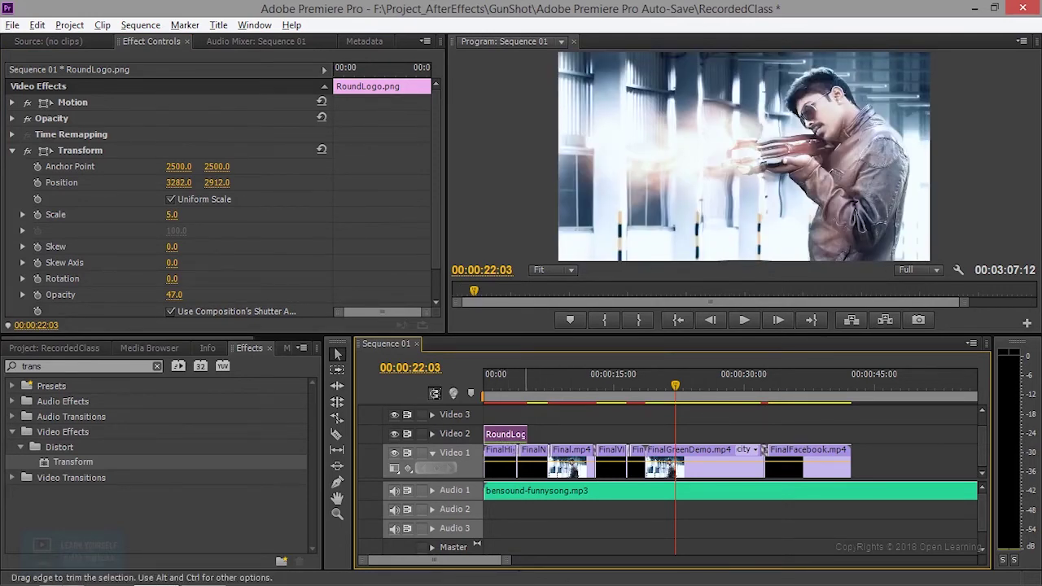
{"action": "left_click_drag", "start_coordinate": [527, 434], "coordinate": [852, 436]}
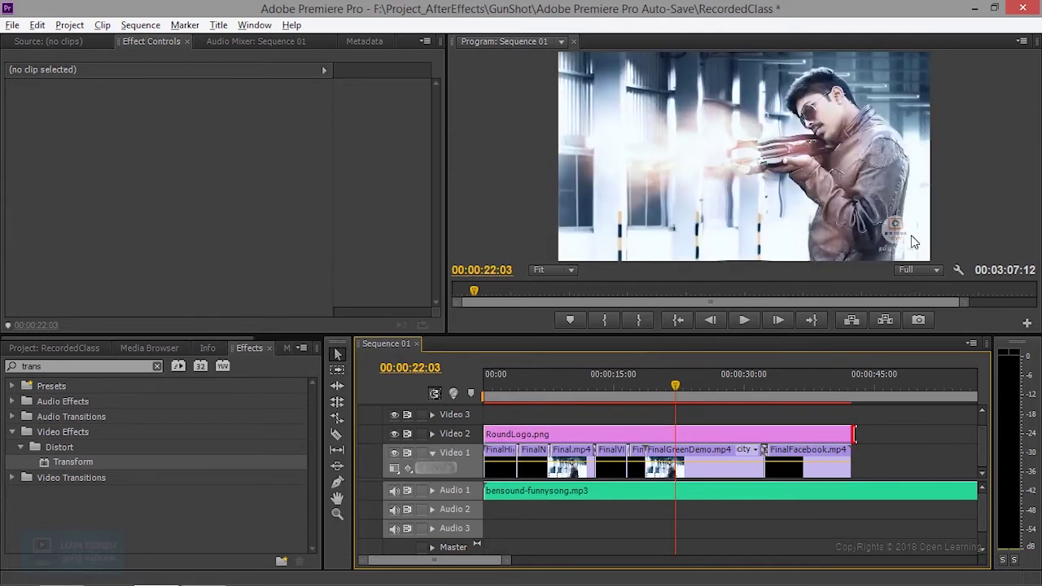
- Review the logo's Transform values: Scale 5.0, Position 3282, 2912, Opacity 47, Rotation 0
{"action": "left_click", "coordinate": [777, 431]}
{"action": "scroll", "coordinate": [225, 261], "scroll_direction": "down", "scroll_amount": 2}
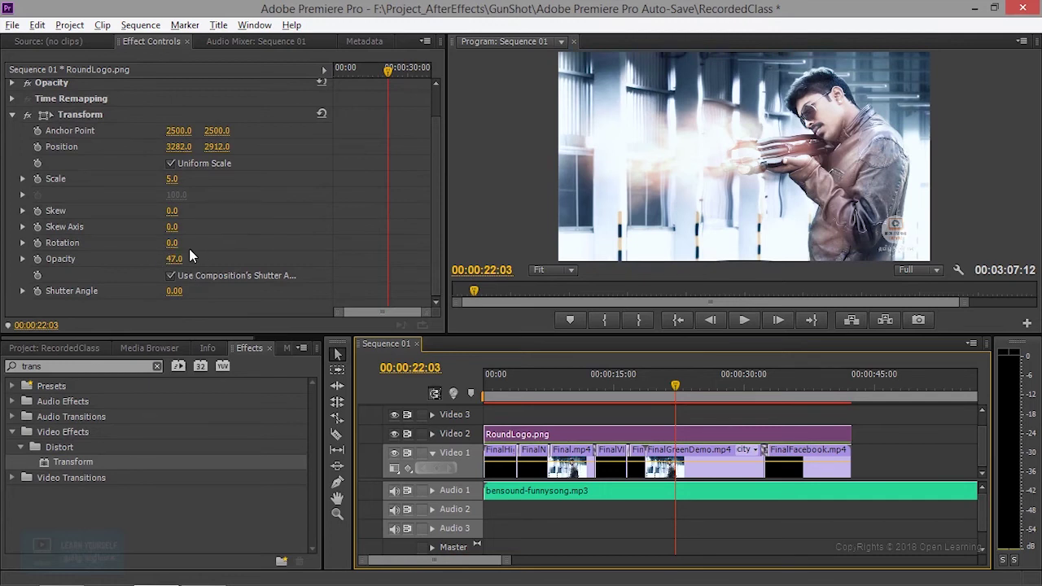
{"action": "key", "text": "shift+5"}
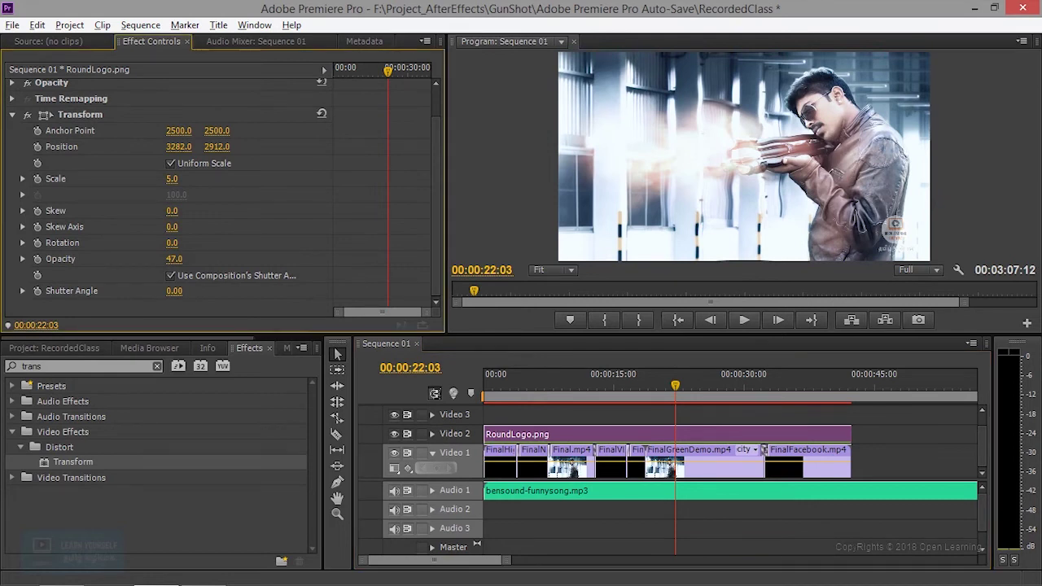
{"action": "left_click", "coordinate": [175, 243]}
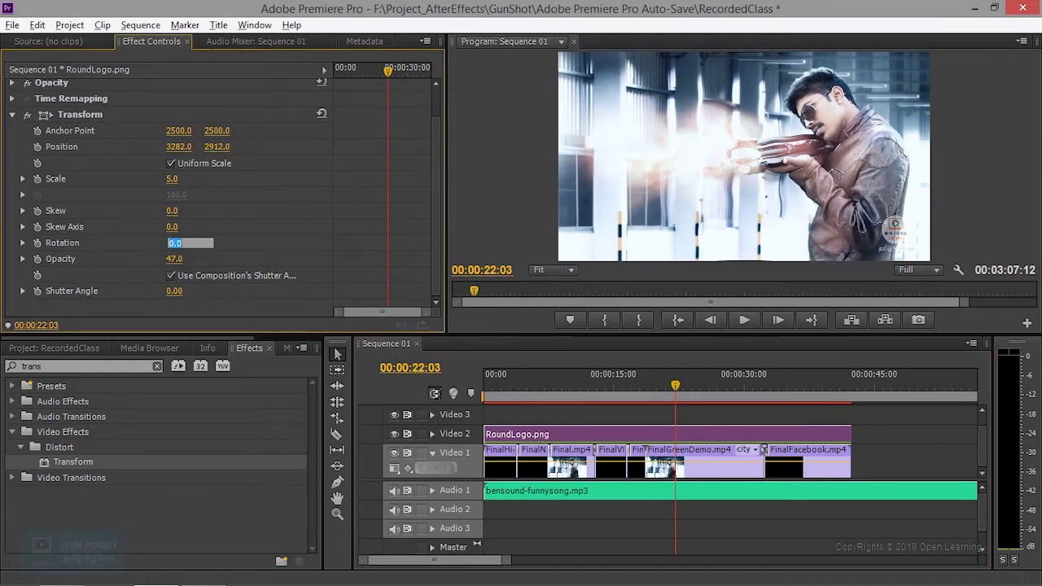
{"action": "key", "text": "Return"}
{"action": "scroll", "coordinate": [305, 247], "scroll_direction": "up", "scroll_amount": 2}
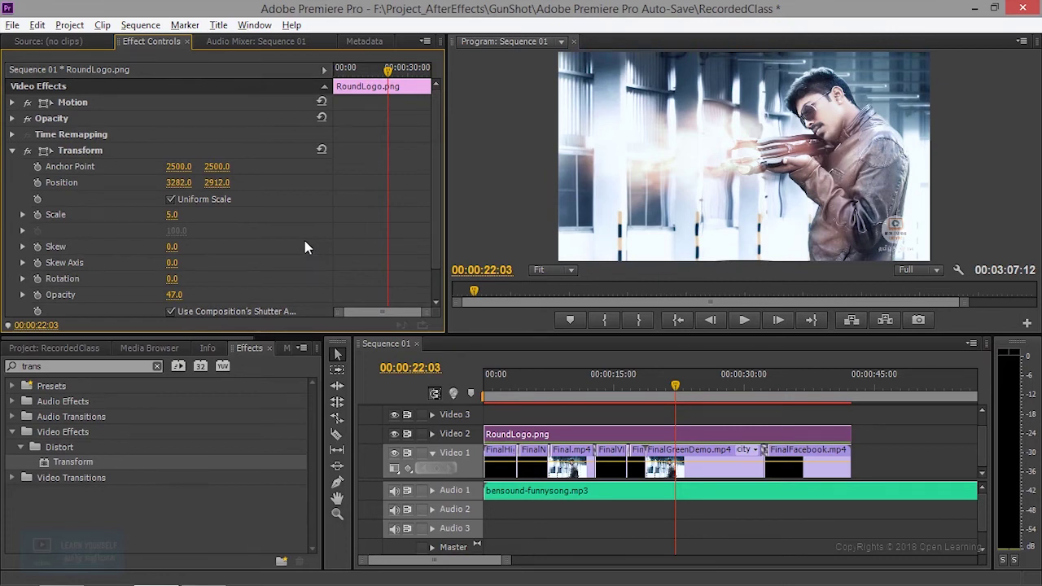
{"action": "scroll", "coordinate": [305, 241], "scroll_direction": "down", "scroll_amount": 1}
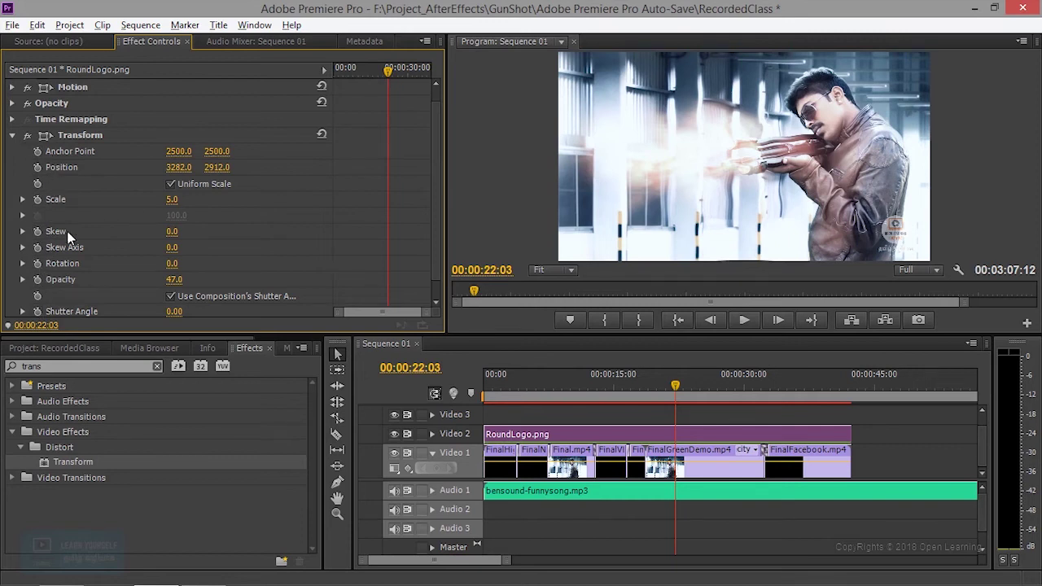
{"action": "left_click_drag", "start_coordinate": [388, 70], "coordinate": [362, 74]}
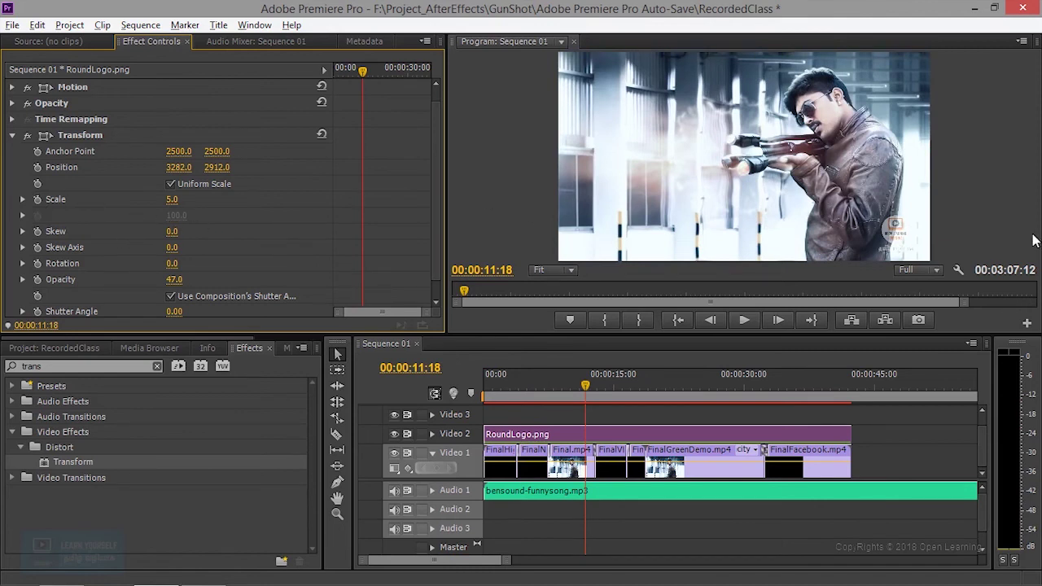
{"action": "left_click_drag", "start_coordinate": [658, 385], "coordinate": [762, 388]}
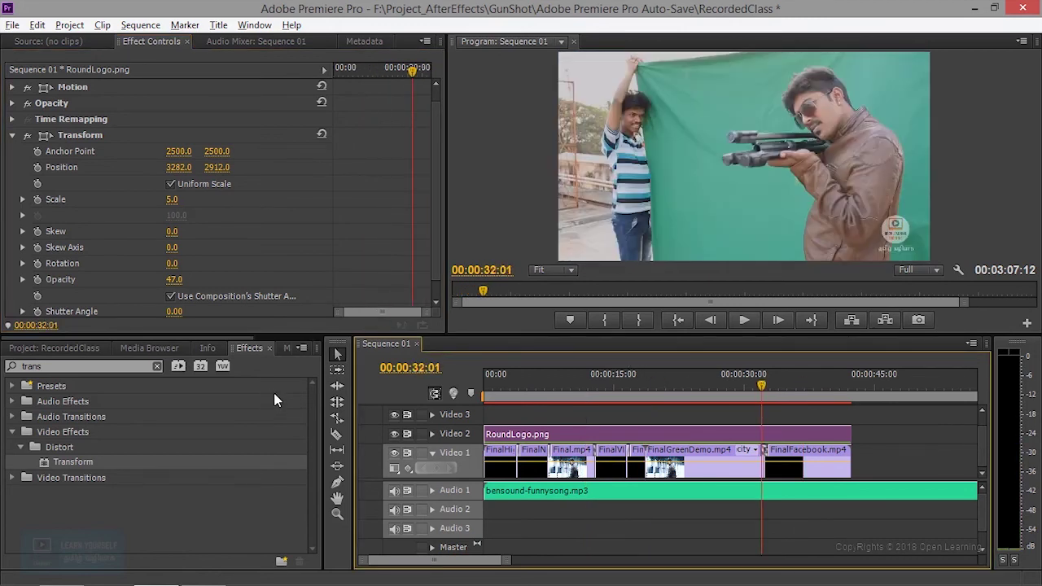